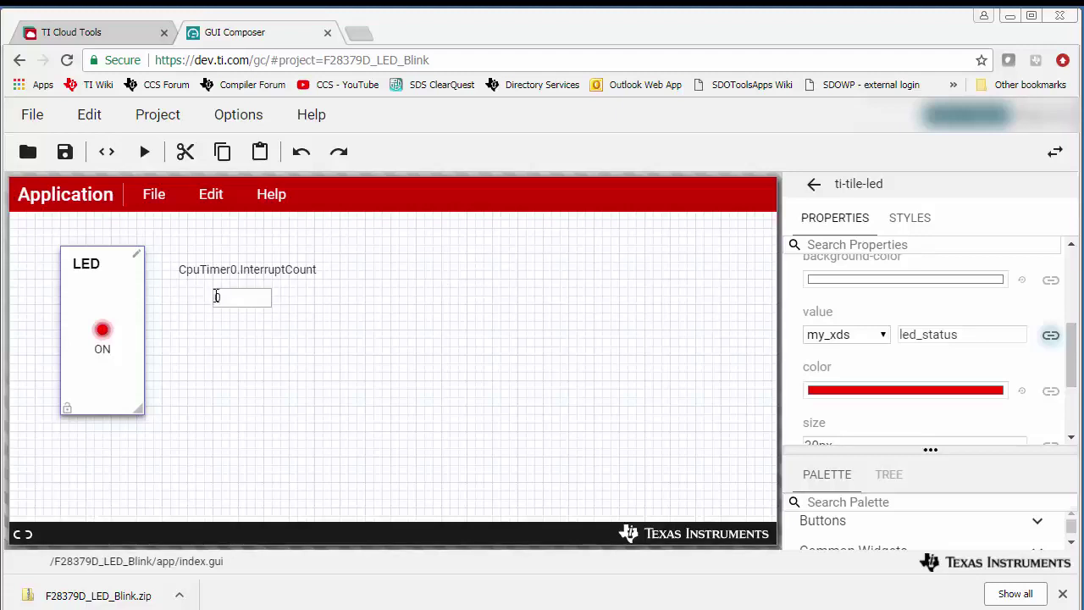
- Examine the number box's value binding and the project's target communication settings, leaving both unchanged
{"action": "left_click", "coordinate": [263, 306]}
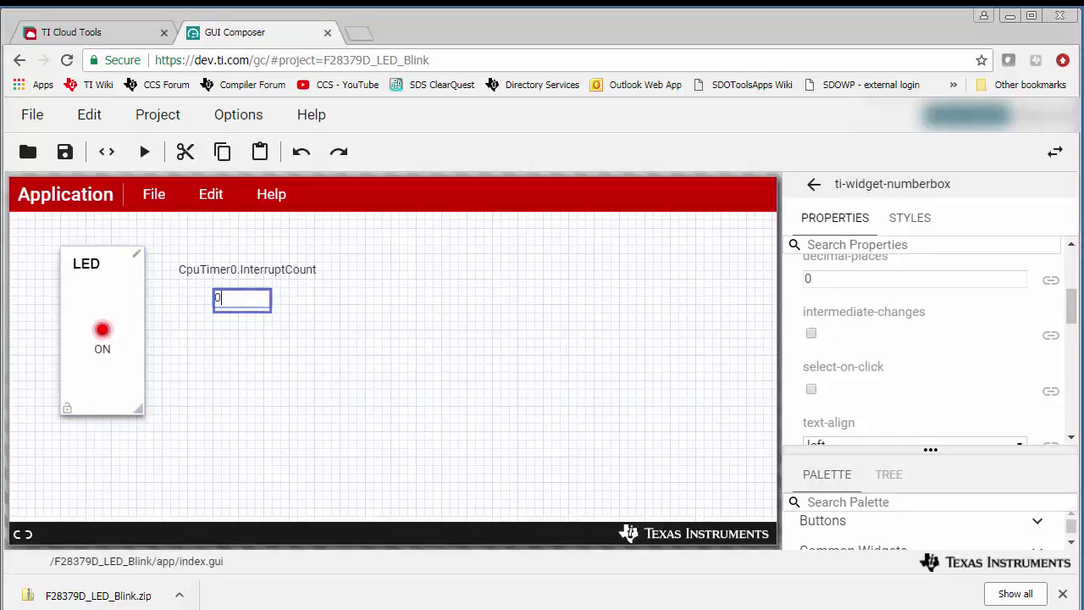
{"action": "left_click_drag", "start_coordinate": [1072, 307], "coordinate": [1072, 280]}
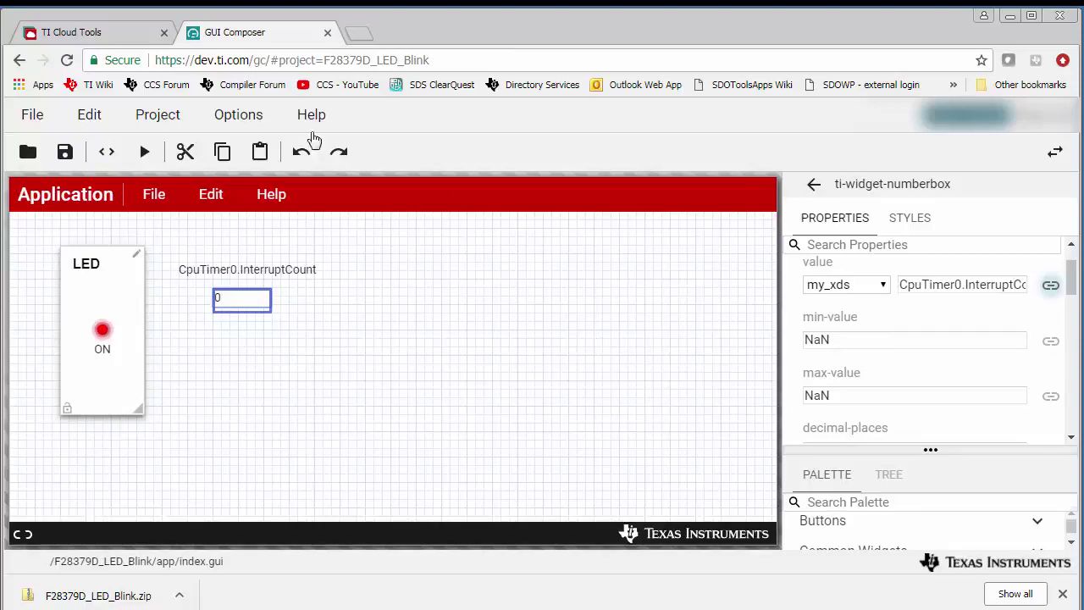
{"action": "left_click", "coordinate": [153, 115]}
{"action": "left_click", "coordinate": [199, 378]}
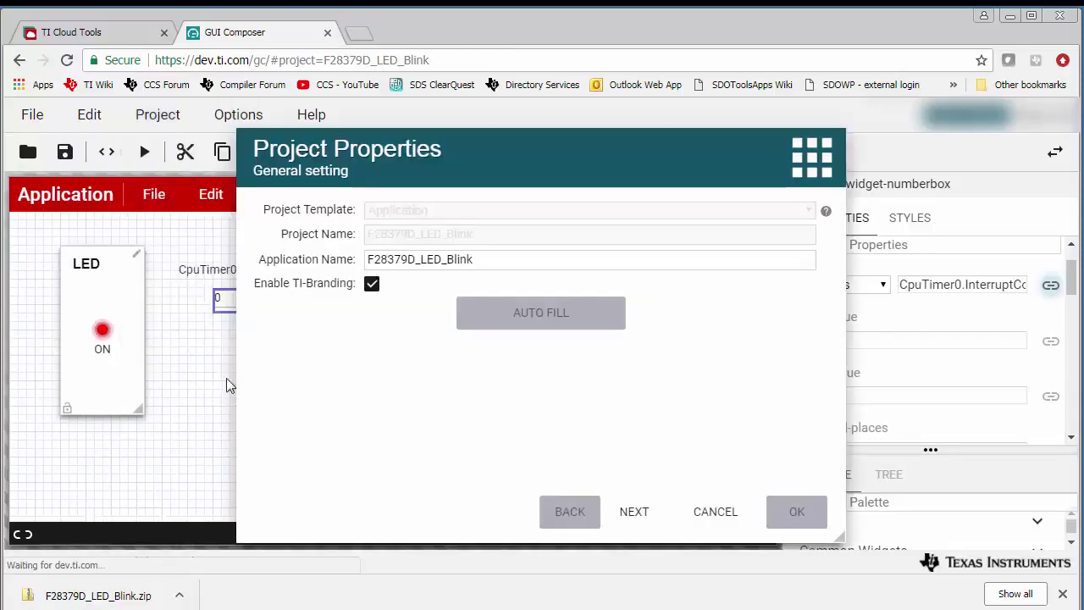
{"action": "left_click", "coordinate": [635, 513]}
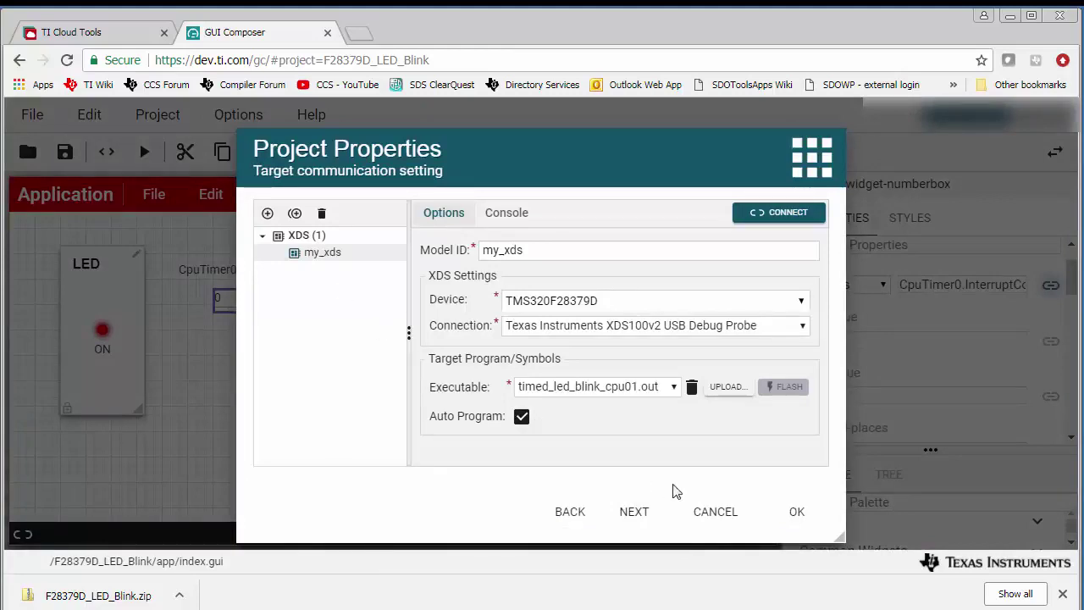
{"action": "left_click", "coordinate": [720, 514]}
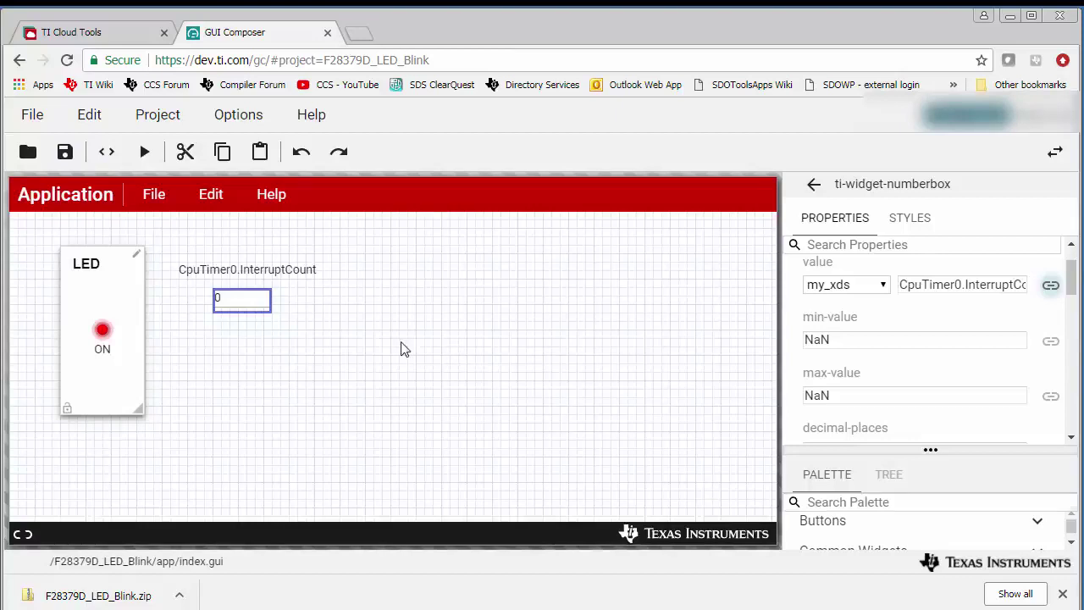
- Export the project as a CCS Desktop View and close the export dialog
{"action": "left_click", "coordinate": [32, 115]}
{"action": "mouse_move", "coordinate": [81, 261]}
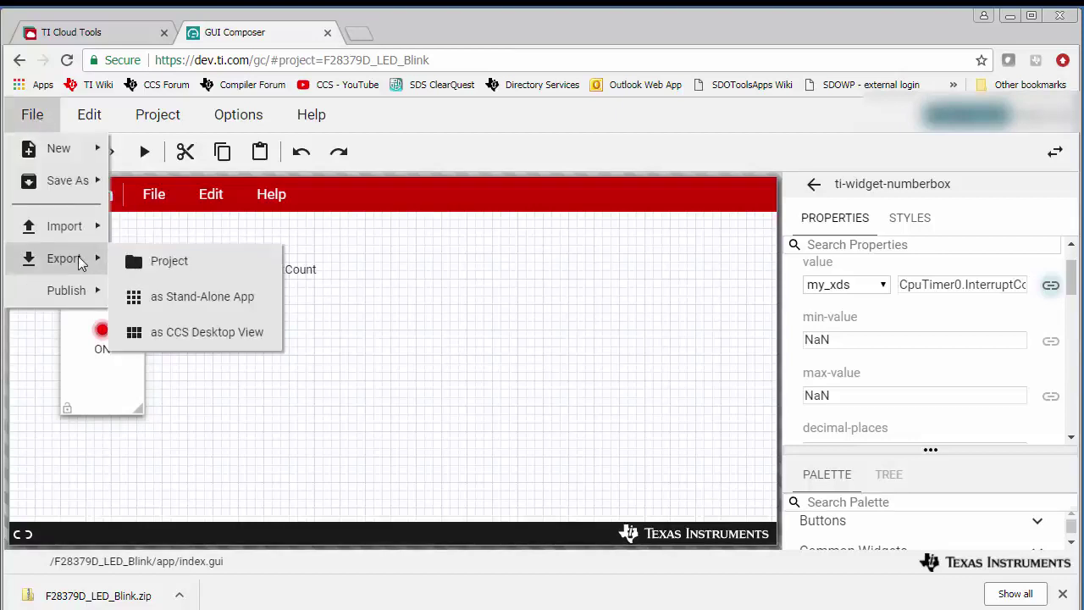
{"action": "left_click", "coordinate": [222, 332]}
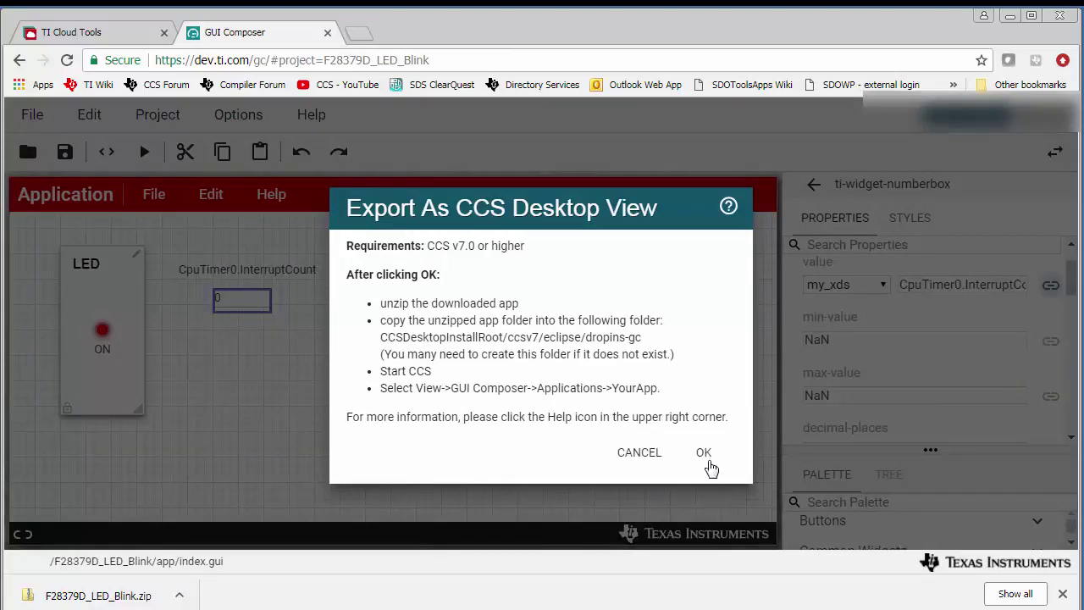
{"action": "left_click", "coordinate": [703, 454]}
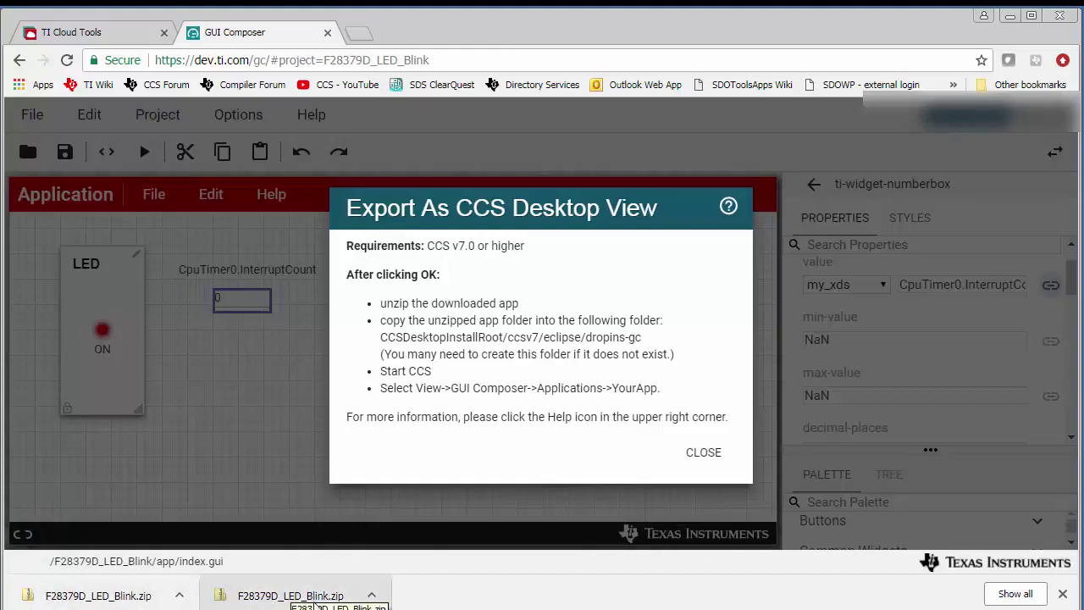
{"action": "left_click", "coordinate": [714, 458]}
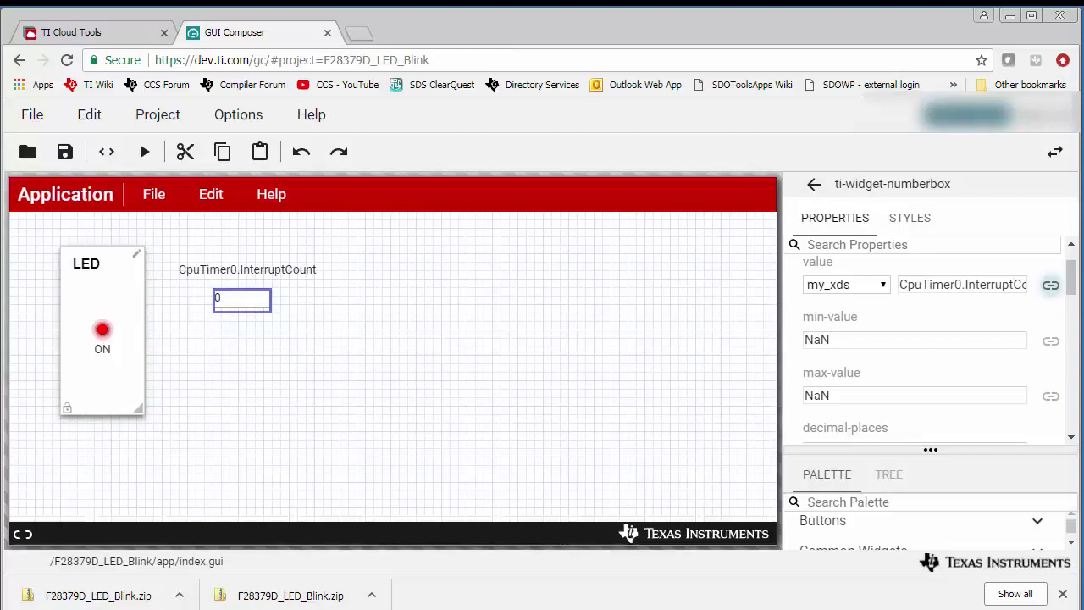
- In the Downloads folder, extract the newest F28379D_LED_Blink.zip into its own folder with 7-Zip and open the extracted folder
{"action": "mouse_move", "coordinate": [285, 608]}
{"action": "left_click", "coordinate": [293, 577]}
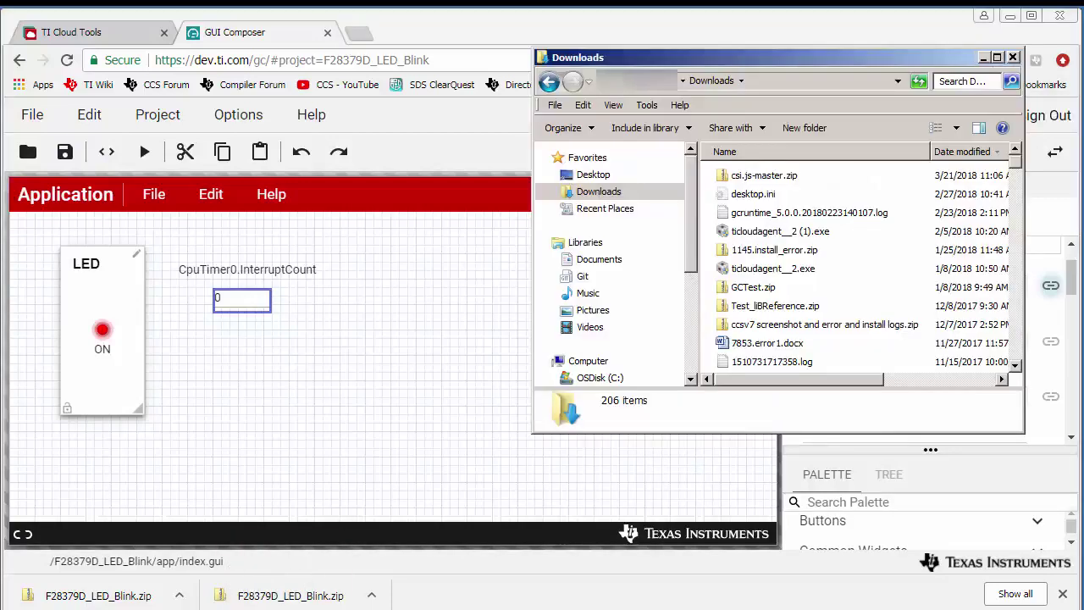
{"action": "left_click", "coordinate": [964, 152]}
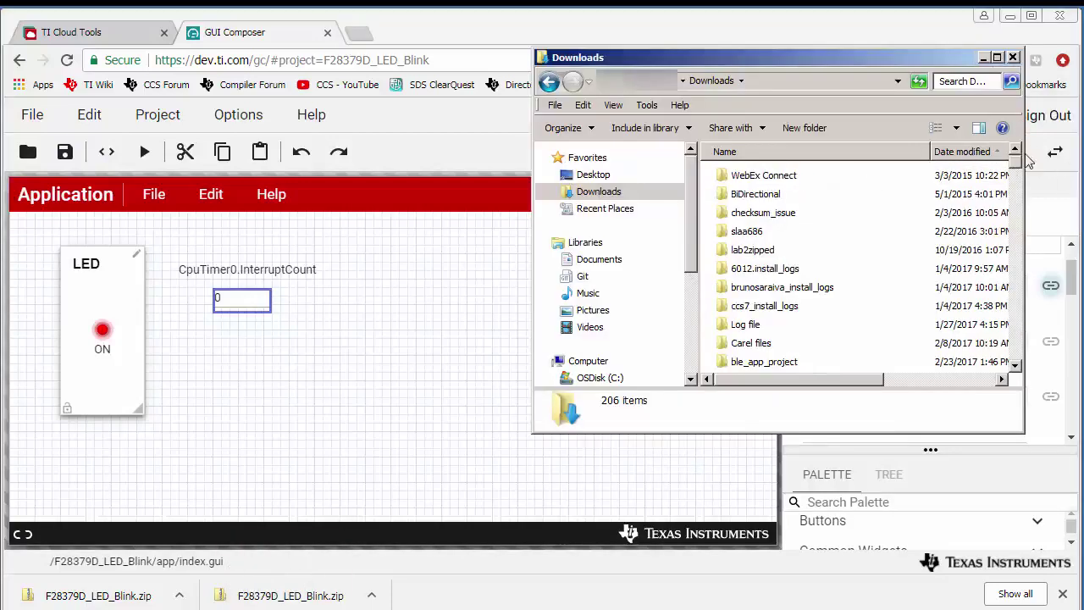
{"action": "left_click", "coordinate": [963, 152]}
{"action": "right_click", "coordinate": [762, 175]}
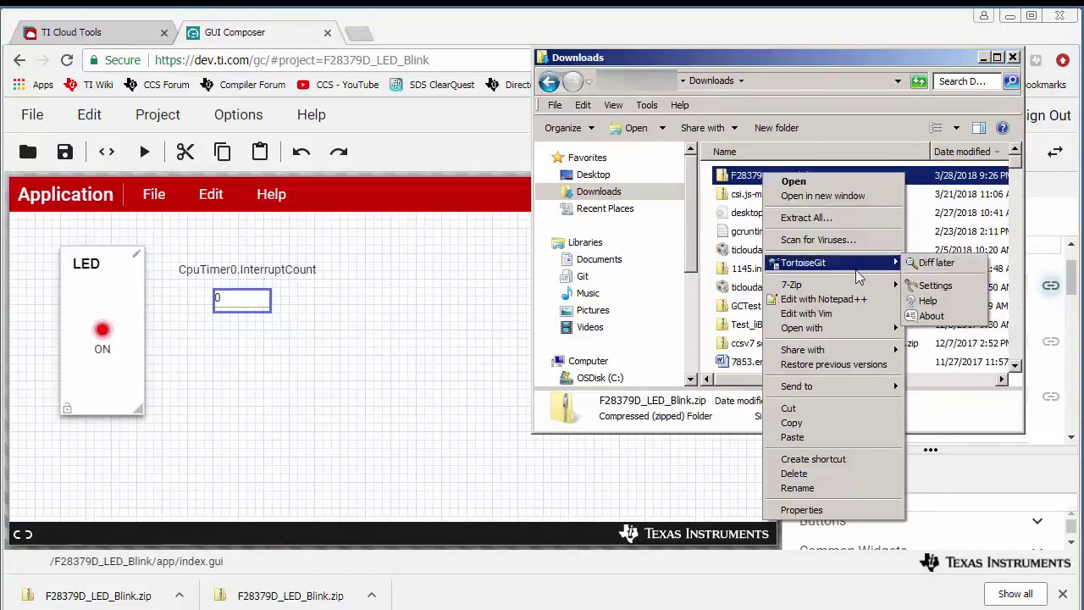
{"action": "mouse_move", "coordinate": [854, 288]}
{"action": "left_click", "coordinate": [1016, 328]}
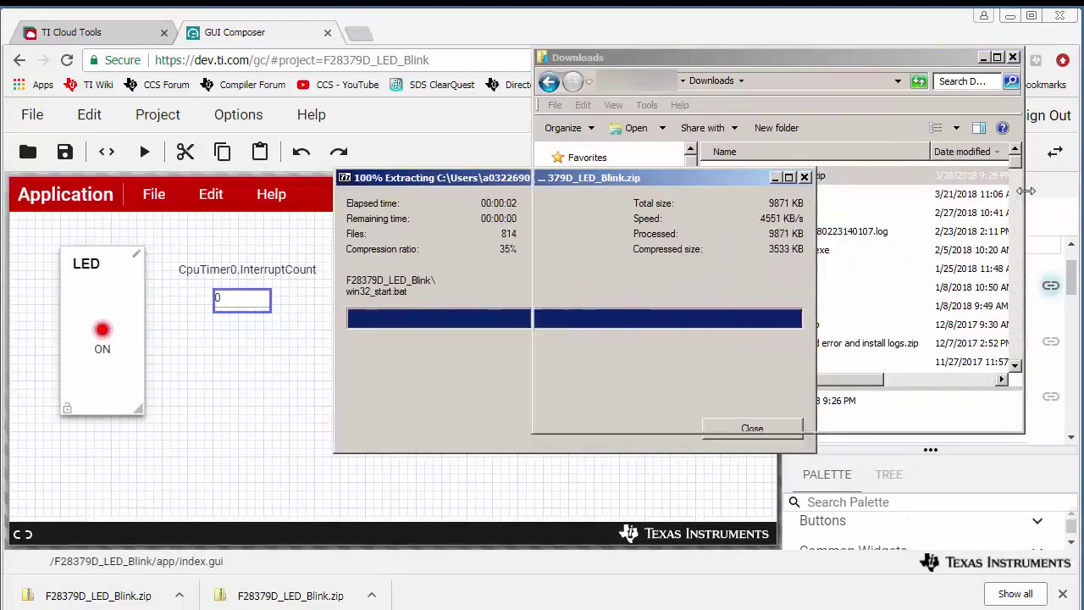
{"action": "left_click_drag", "start_coordinate": [1014, 165], "coordinate": [1007, 331]}
{"action": "double_click", "coordinate": [779, 231]}
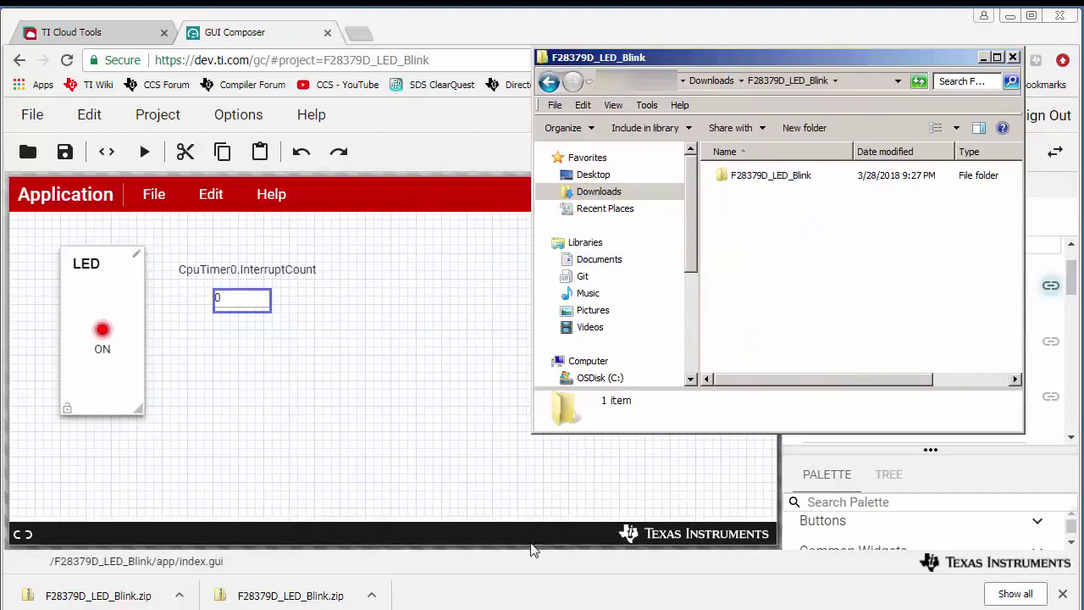
- Copy the inner F28379D_LED_Blink folder into the dropins-gc folder under ccsv8\eclipse in the CCStudio_v8.0.0.00016 installation
{"action": "left_click", "coordinate": [285, 608]}
{"action": "left_click", "coordinate": [288, 599]}
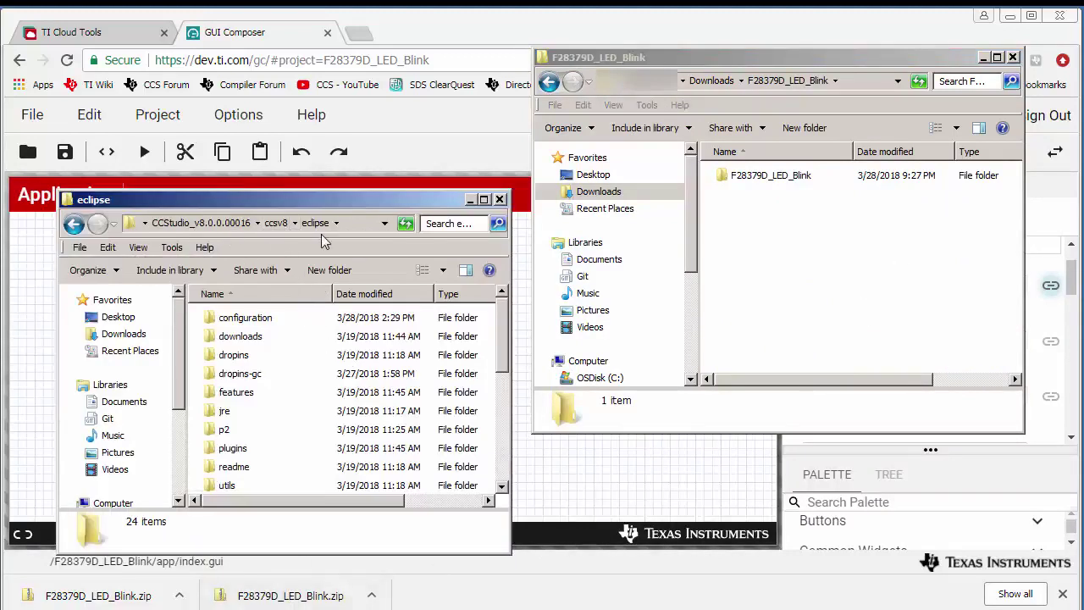
{"action": "left_click", "coordinate": [250, 377]}
{"action": "double_click", "coordinate": [250, 379]}
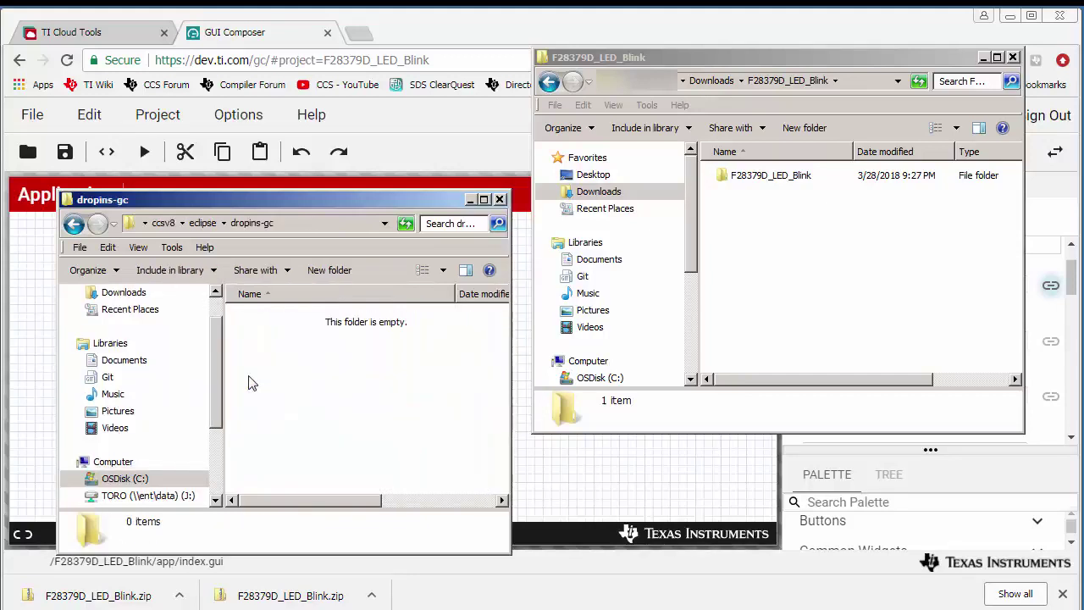
{"action": "left_click", "coordinate": [785, 183]}
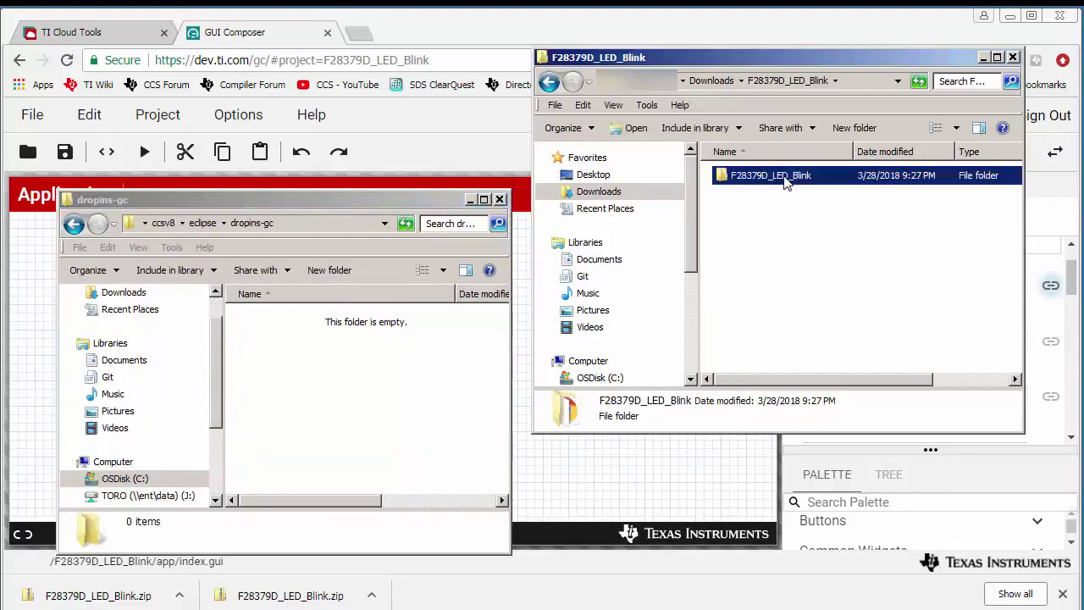
{"action": "left_click", "coordinate": [296, 385]}
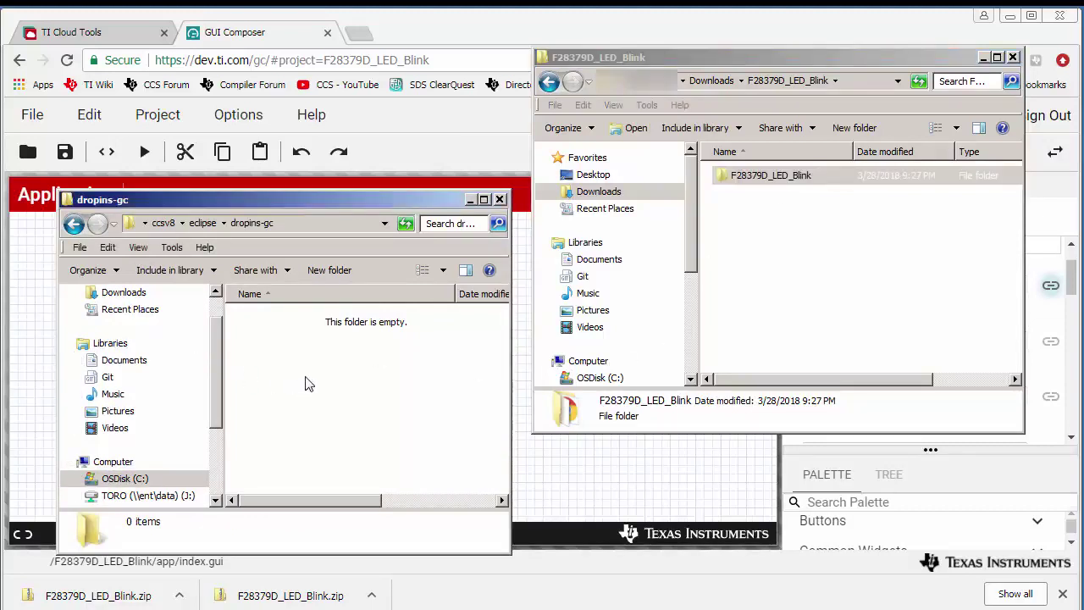
{"action": "key", "text": "ctrl+v"}
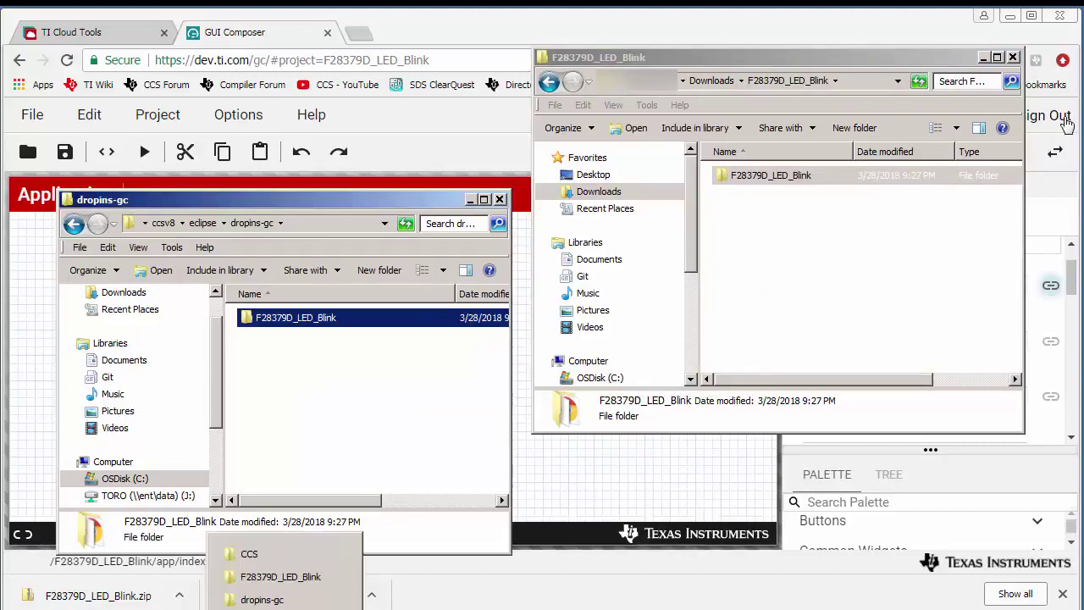
- Launch Code Composer Studio 8.0.0.00016 with workspace C:\workspaces\ccsv800\guicomposer_workspace and start debugging the timed_led_blink_cpu01 project
{"action": "left_click", "coordinate": [254, 553]}
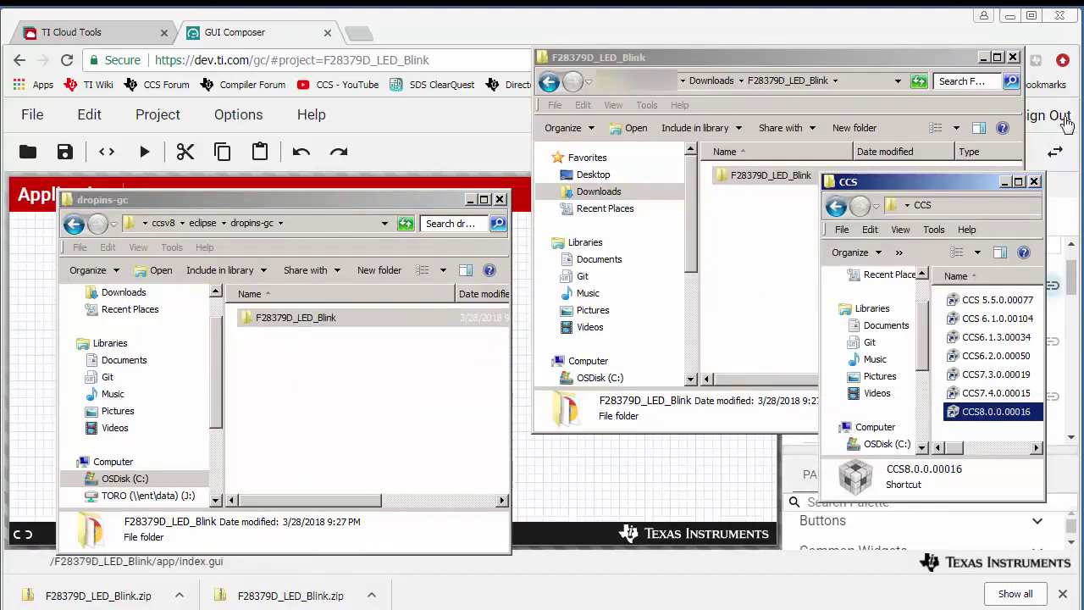
{"action": "key", "text": "Return"}
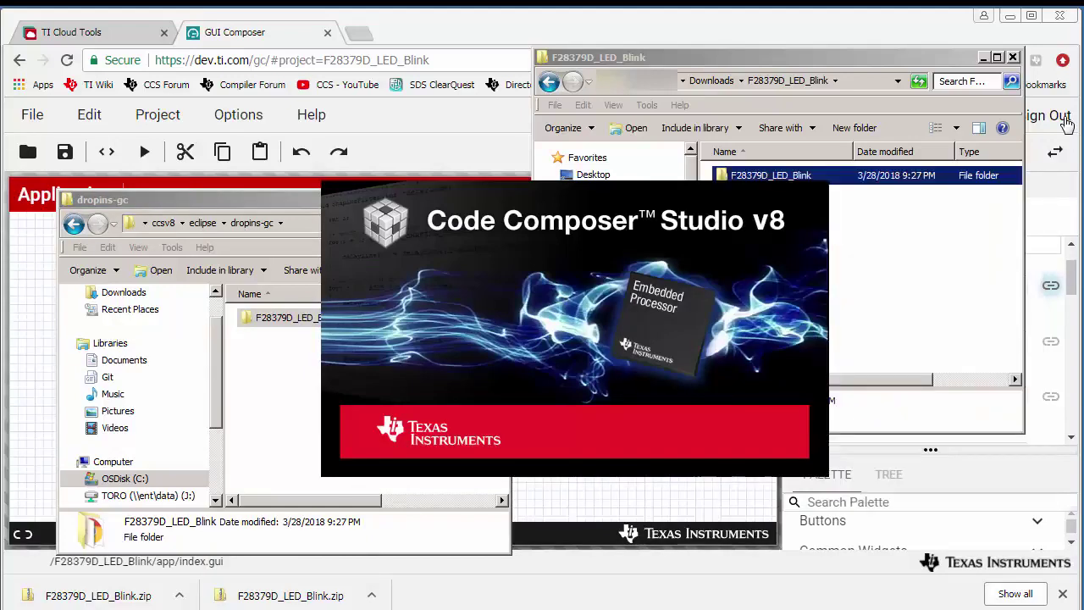
{"action": "key", "text": "alt+Down"}
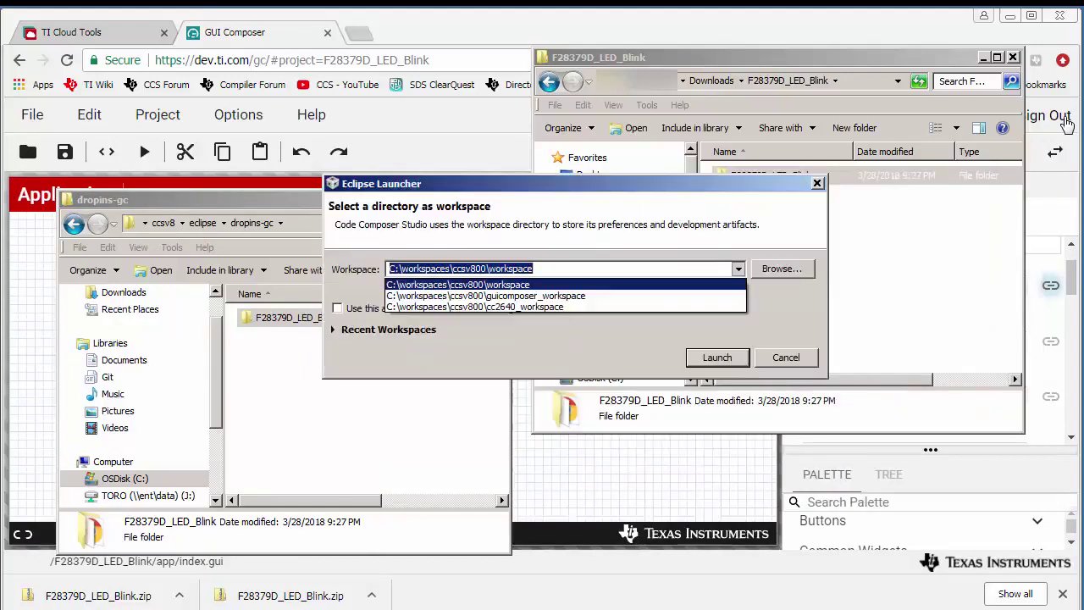
{"action": "key", "text": "Down"}
{"action": "key", "text": "Return"}
{"action": "key", "text": "Return"}
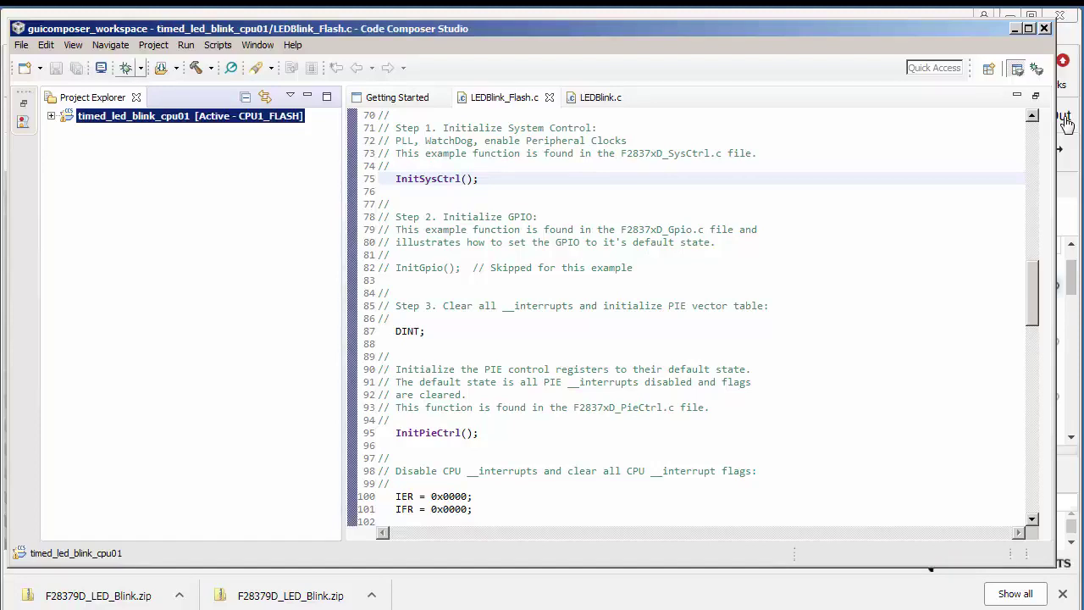
{"action": "left_click", "coordinate": [126, 67]}
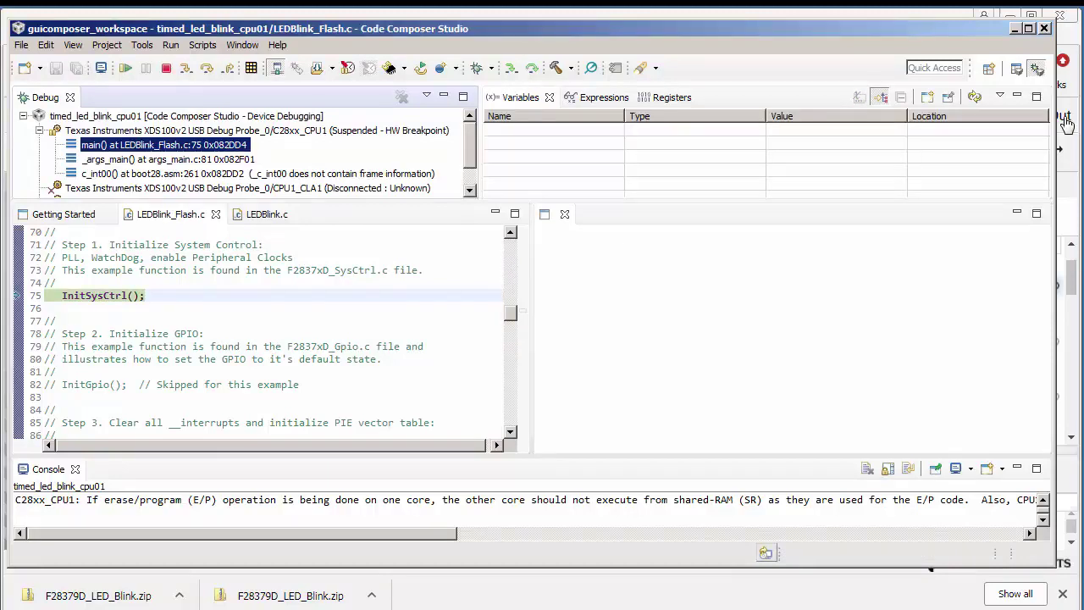
- Open the F28379D_LED_Blink GUI Composer application as a view and resume the program on C28xx_CPU1
{"action": "key", "text": "alt+v"}
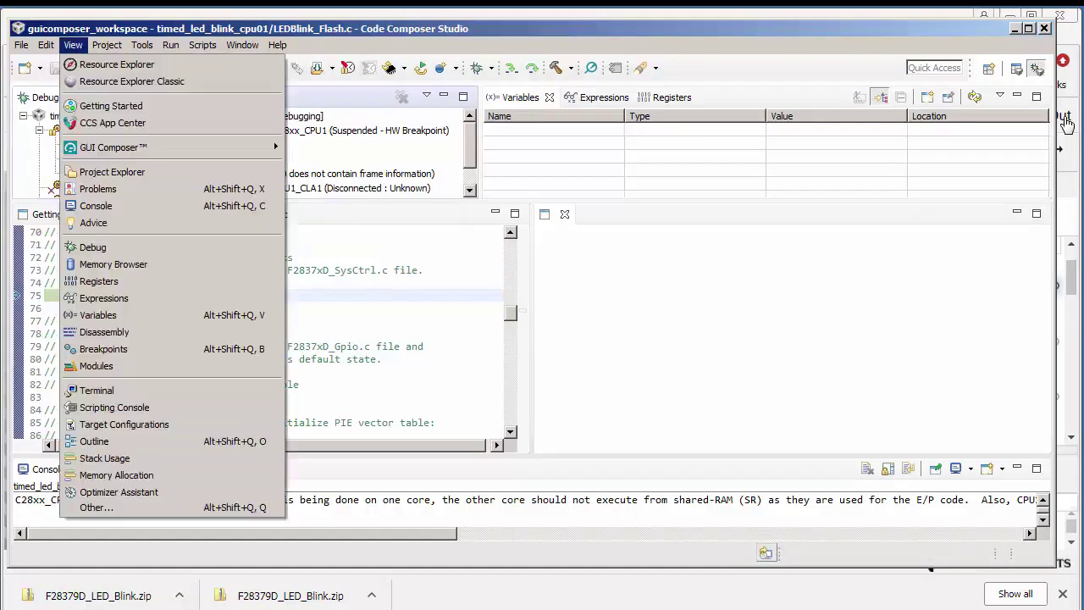
{"action": "mouse_move", "coordinate": [170, 147]}
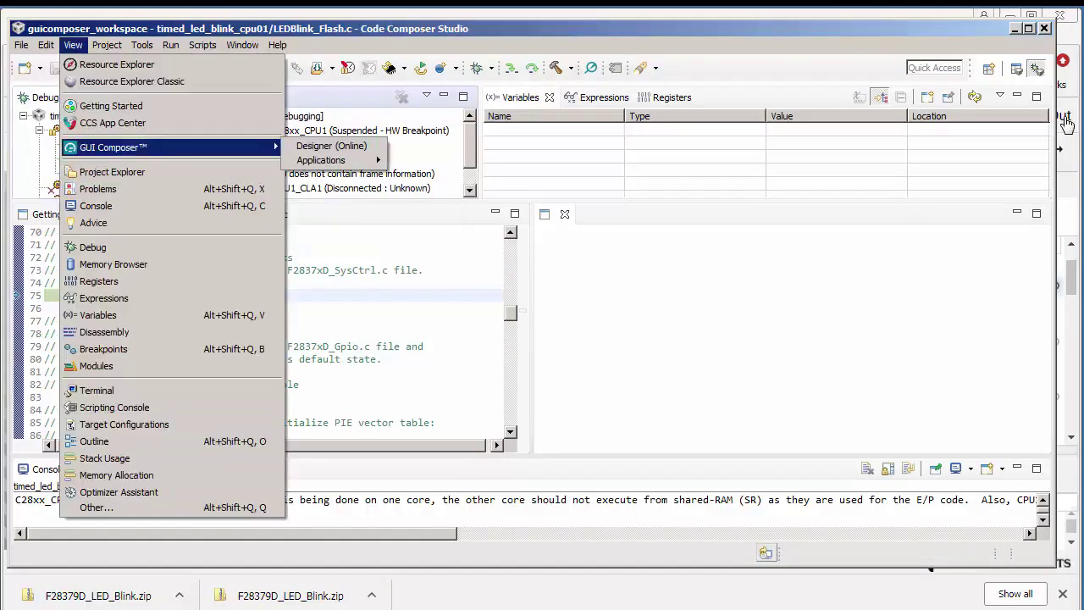
{"action": "mouse_move", "coordinate": [326, 160]}
{"action": "key", "text": "Right"}
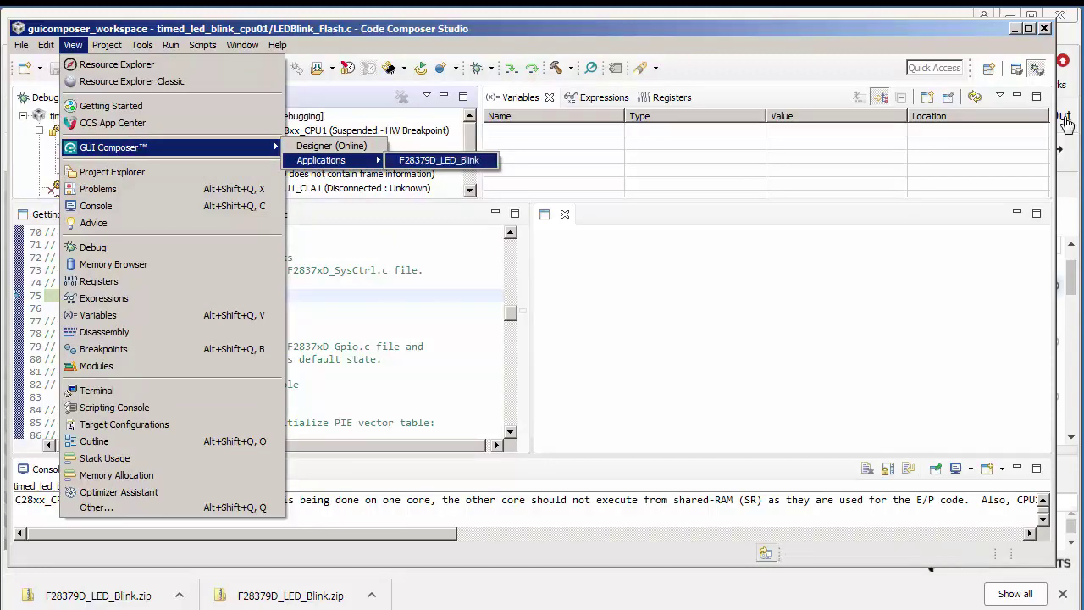
{"action": "key", "text": "Return"}
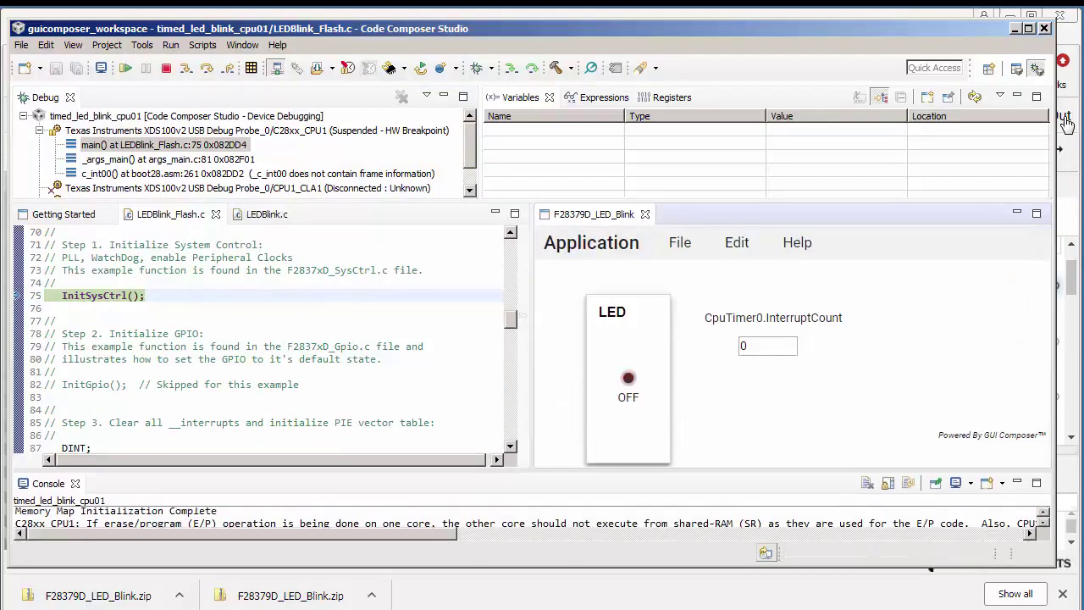
{"action": "left_click", "coordinate": [125, 68]}
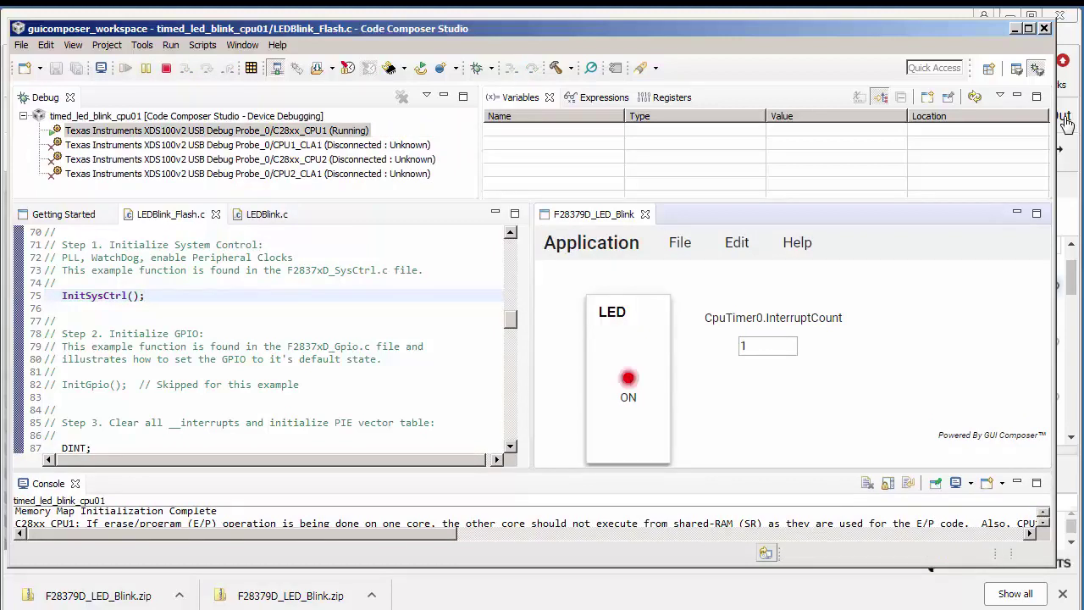